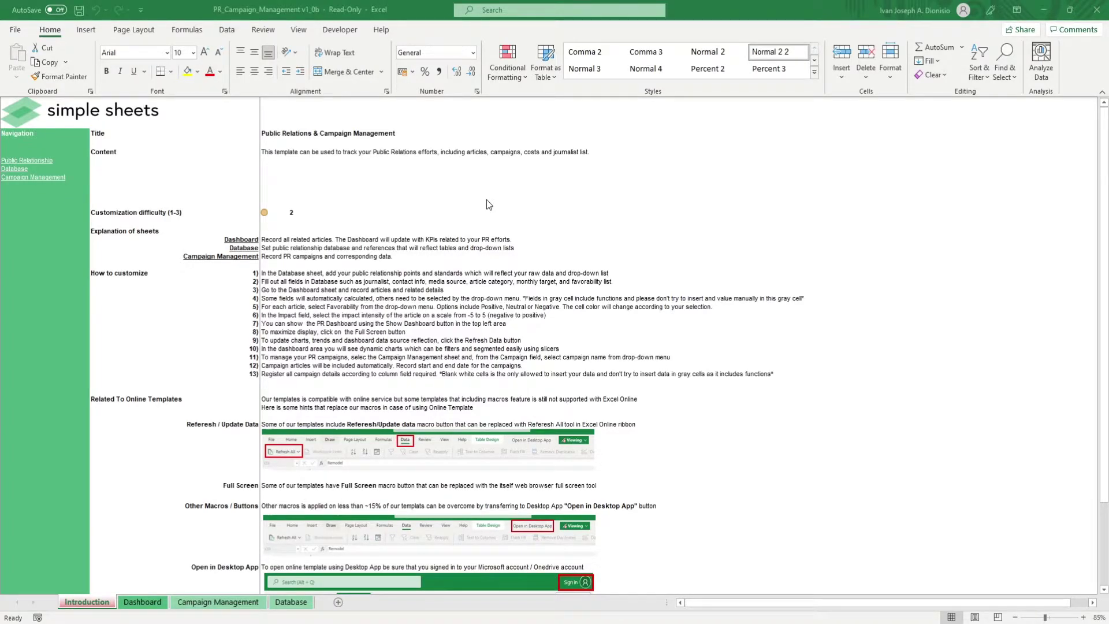
# Review the Introduction sheet's description, difficulty rating, sheet explanations and step 12 instruction.
pyautogui.click(269, 153)
pyautogui.click(273, 212)
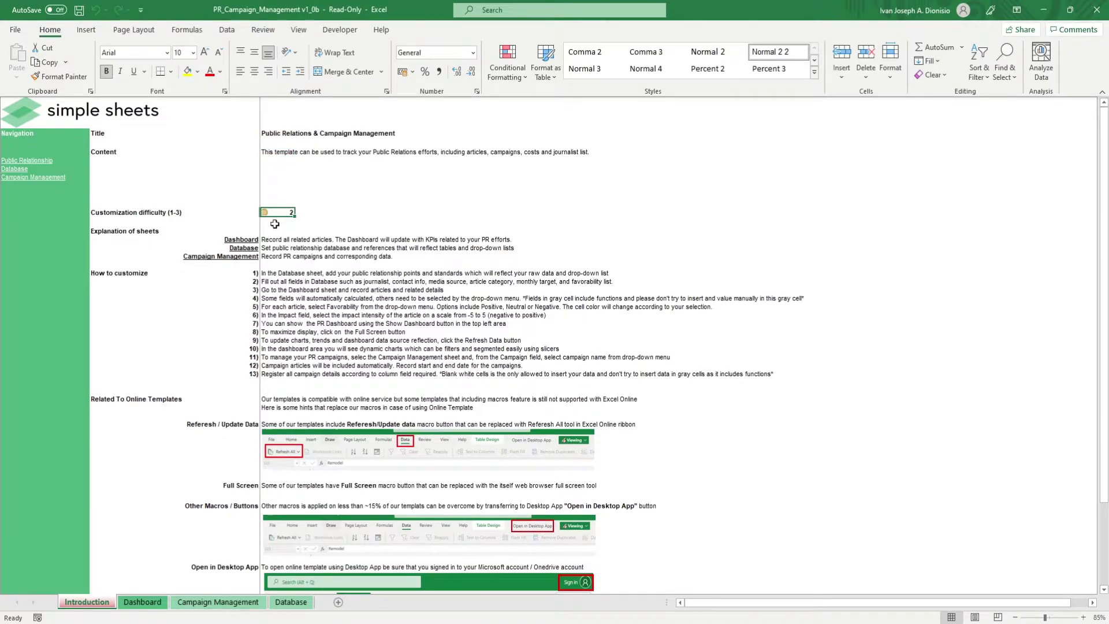
pyautogui.moveTo(272, 240); pyautogui.dragTo(272, 357)
pyautogui.click(273, 366)
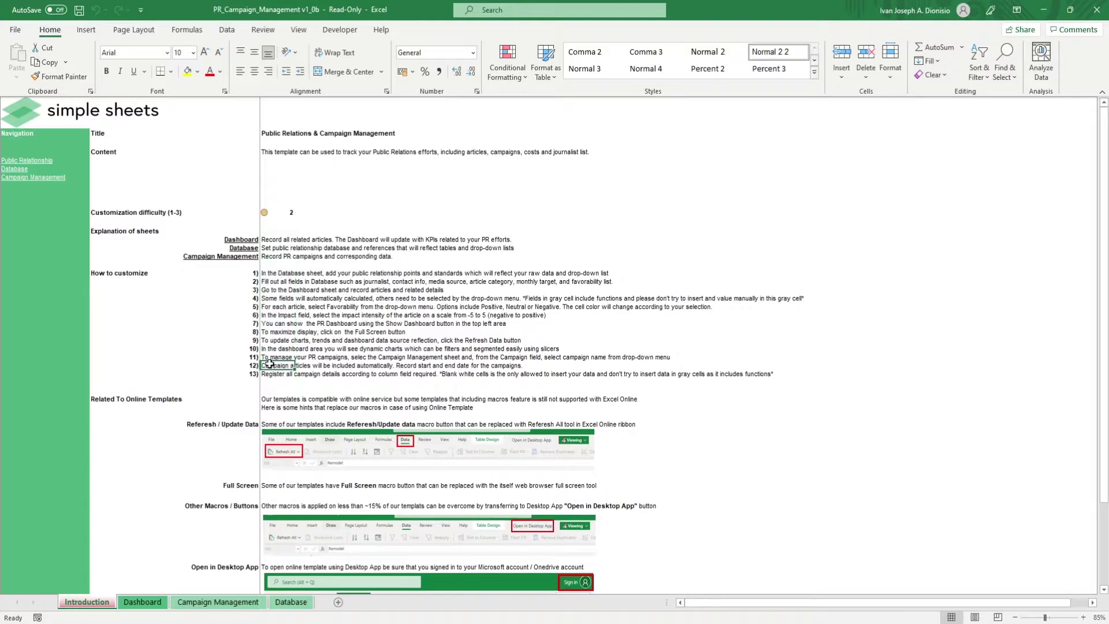
pyautogui.scroll(-5, 276, 399)
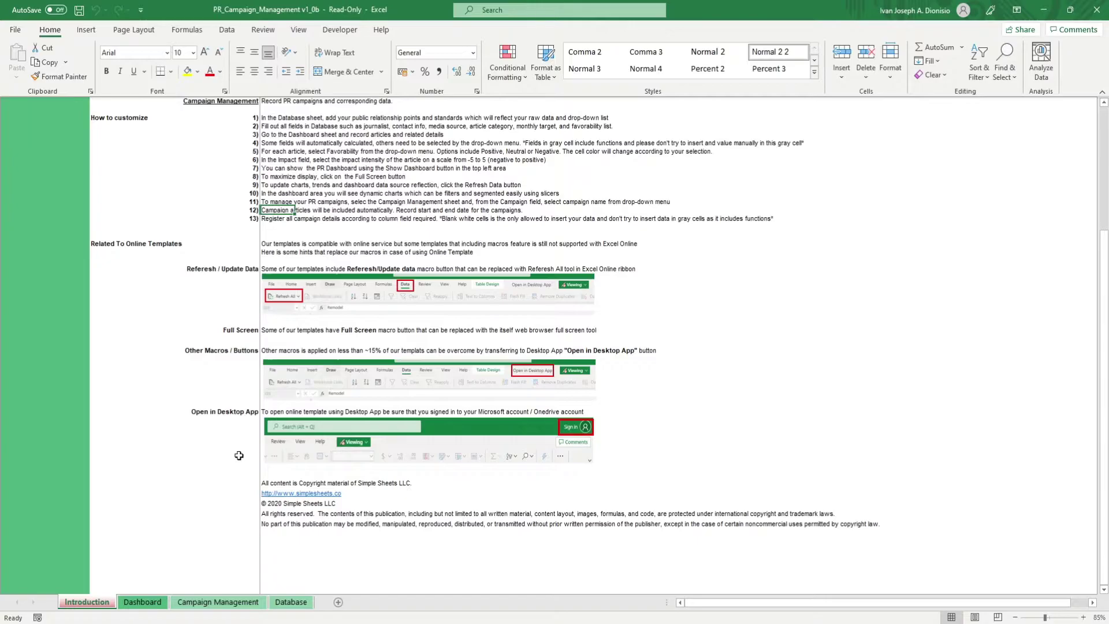
# On the Database sheet, select the first journalist, their contact info and the media sources list.
pyautogui.click(283, 602)
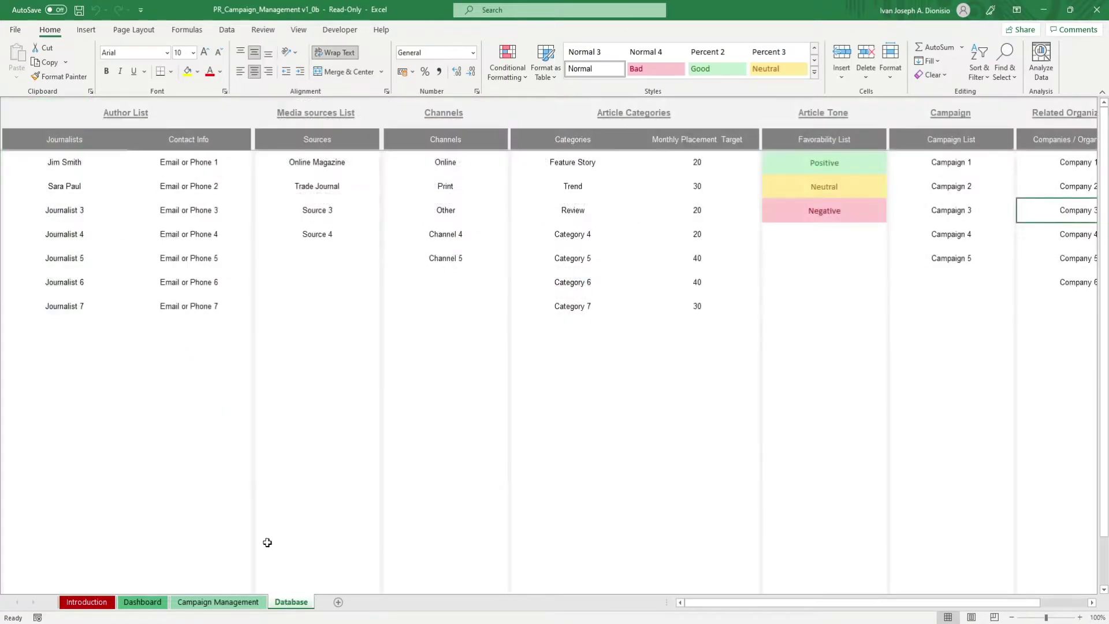
pyautogui.click(103, 165)
pyautogui.click(230, 162)
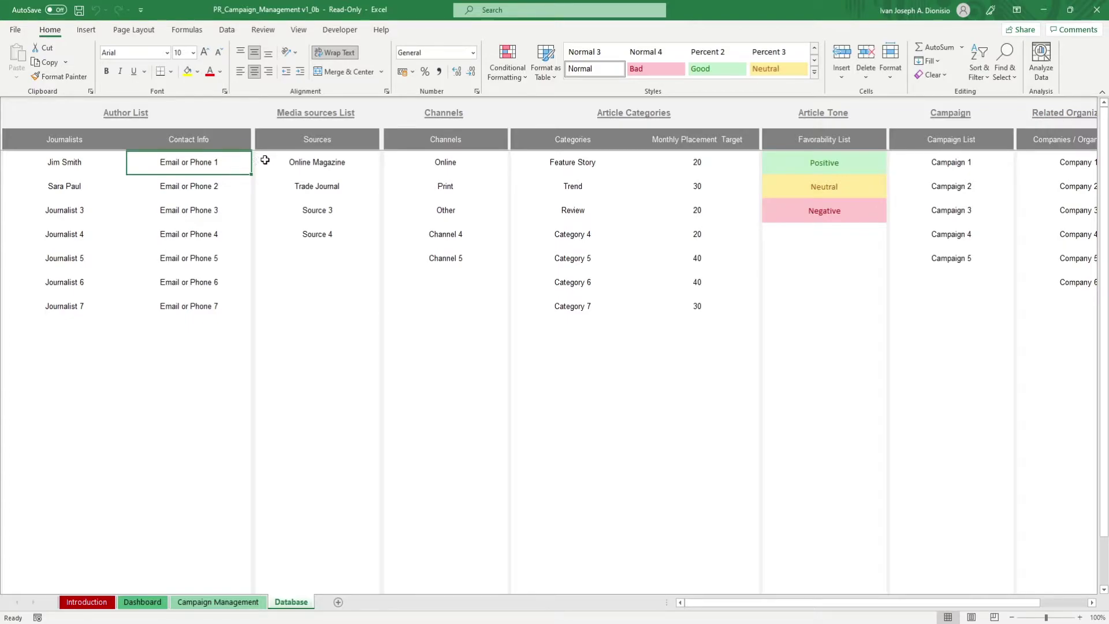
pyautogui.moveTo(267, 160); pyautogui.dragTo(273, 238)
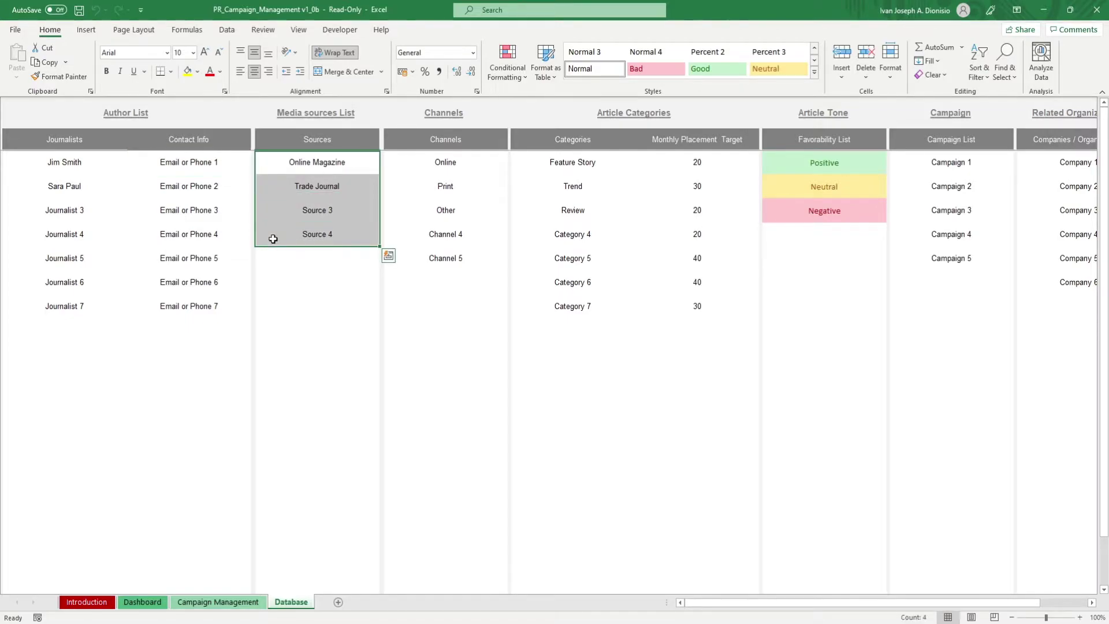
# Select the Online channel, Feature Story with target 20, the tones, Campaign 1 and Company 1.
pyautogui.click(428, 173)
pyautogui.click(632, 164)
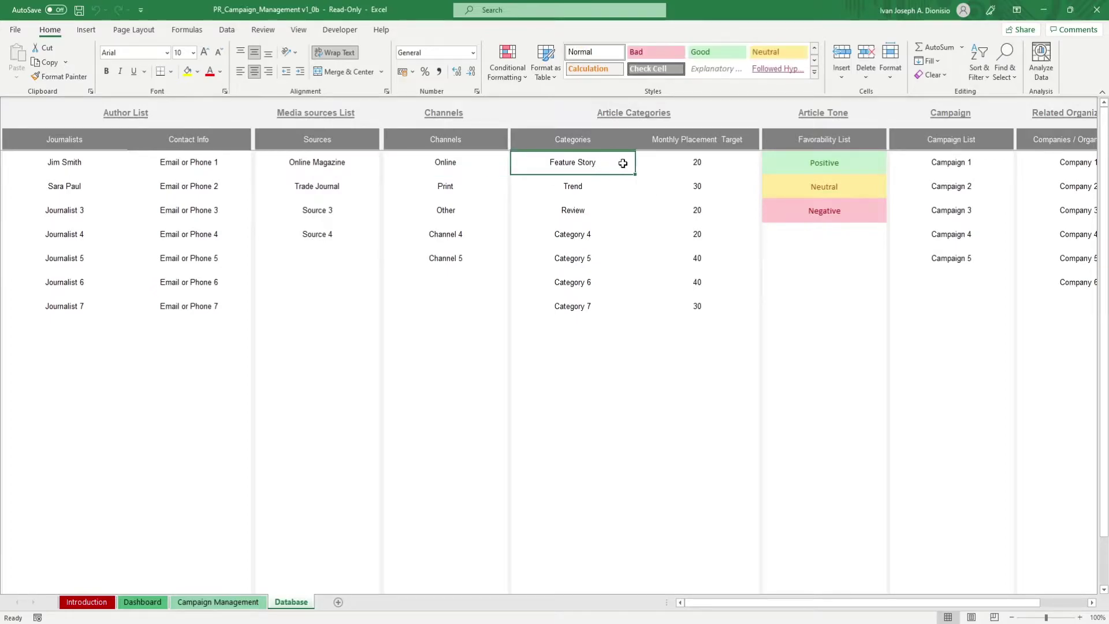
pyautogui.click(638, 165)
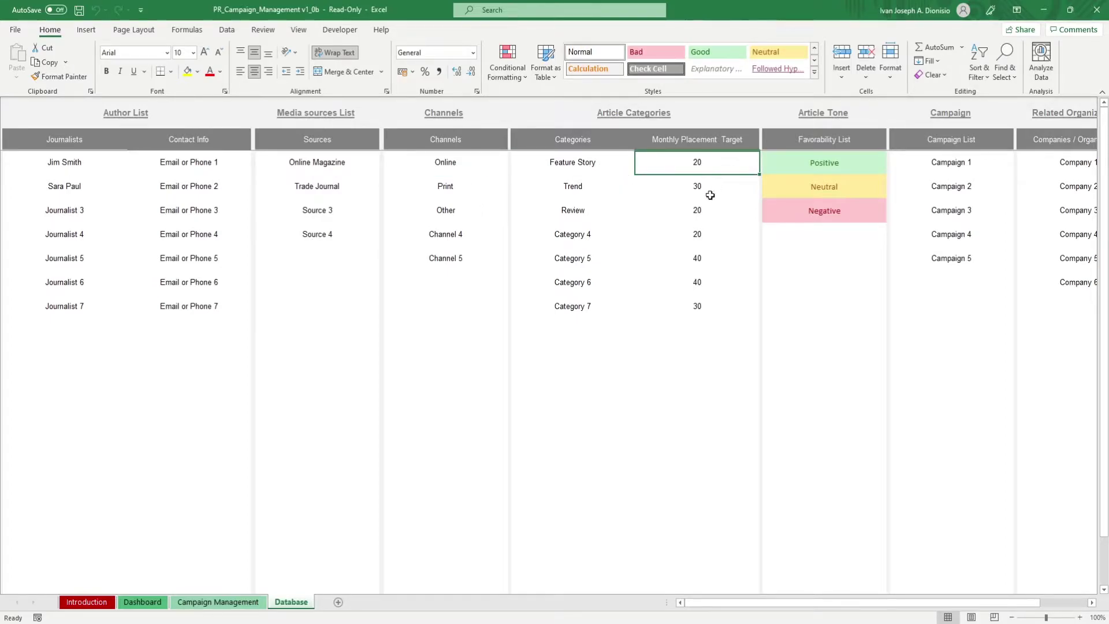
pyautogui.moveTo(839, 173); pyautogui.dragTo(882, 199)
pyautogui.click(908, 169)
pyautogui.click(1032, 168)
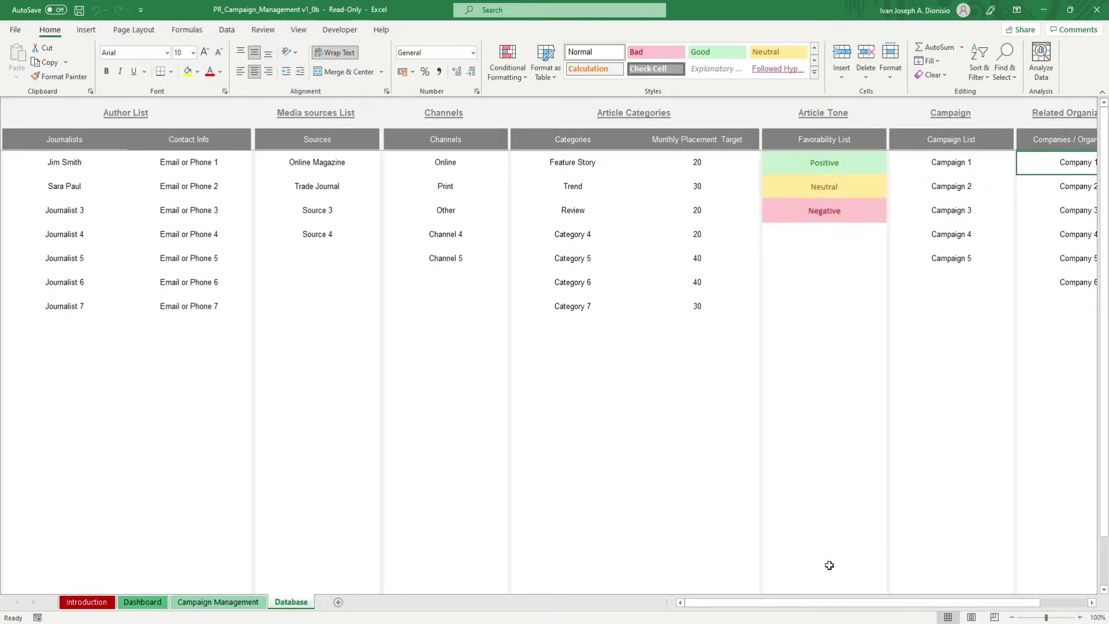
pyautogui.moveTo(751, 602); pyautogui.dragTo(641, 569)
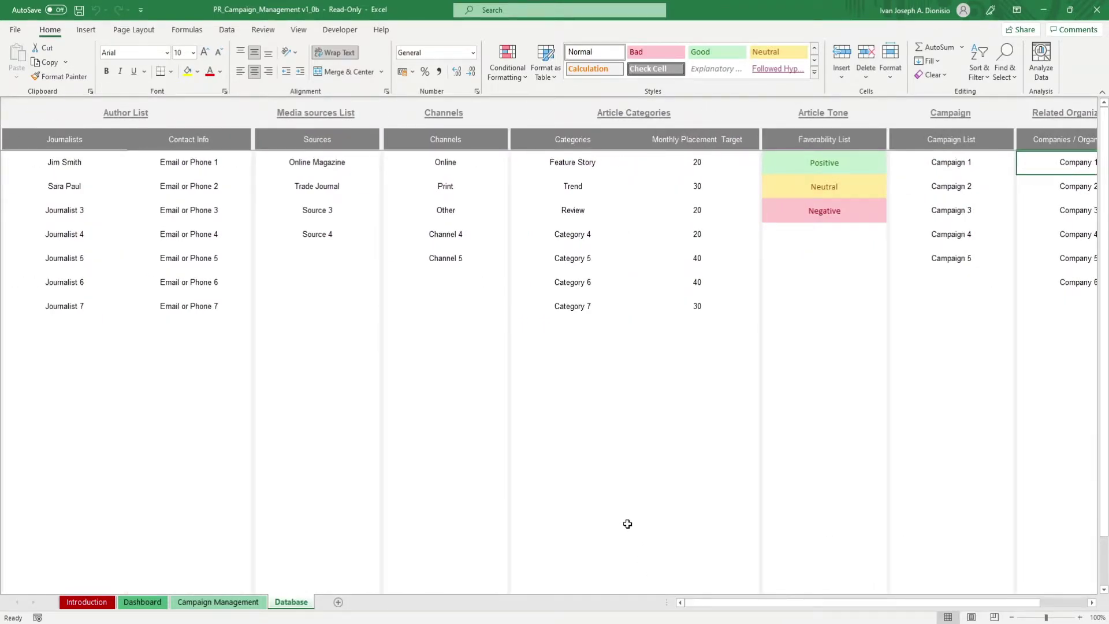
# On the Dashboard, step across the first article's row from date 21-Jan-21 through category Trend to notes.
pyautogui.click(142, 602)
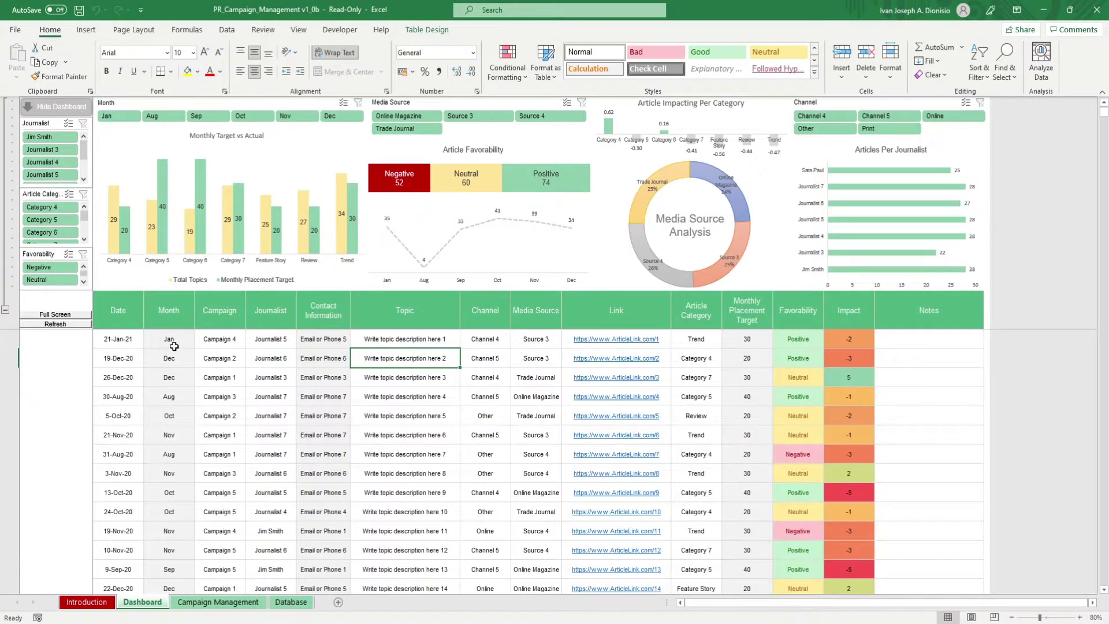
pyautogui.click(138, 340)
pyautogui.click(228, 340)
pyautogui.click(261, 337)
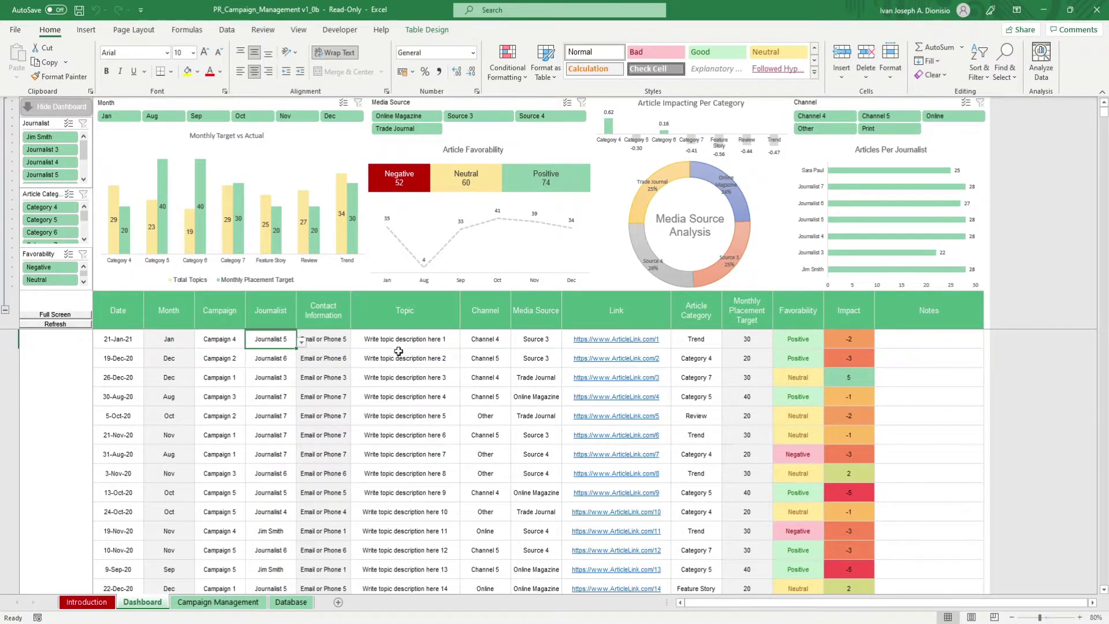
pyautogui.click(431, 335)
pyautogui.click(478, 335)
pyautogui.click(520, 334)
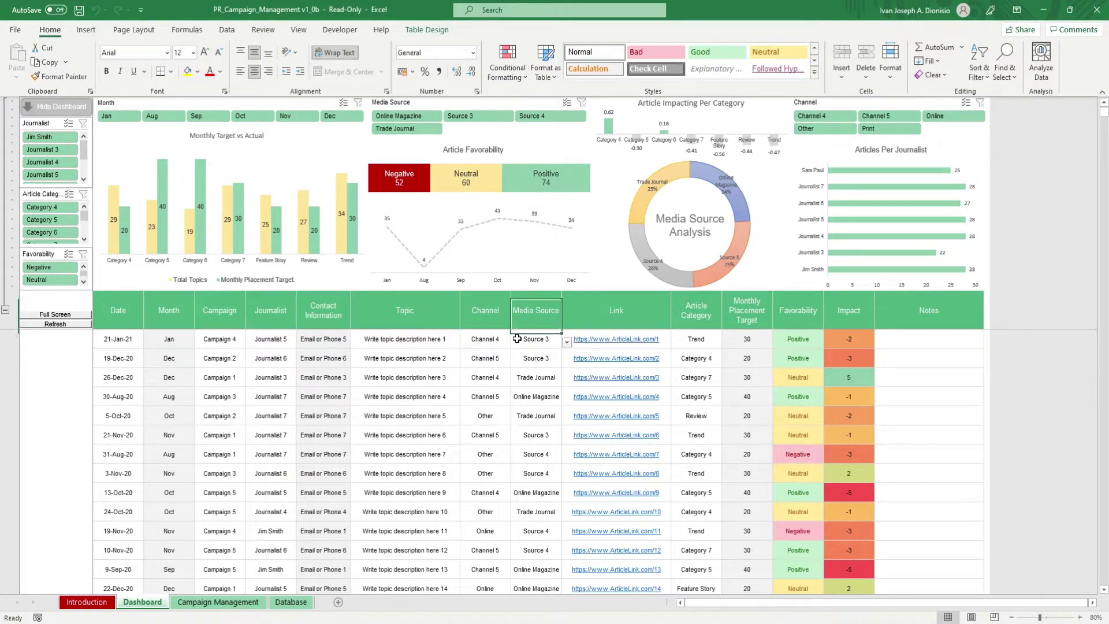
pyautogui.click(697, 338)
pyautogui.click(797, 338)
pyautogui.click(856, 340)
pyautogui.click(927, 347)
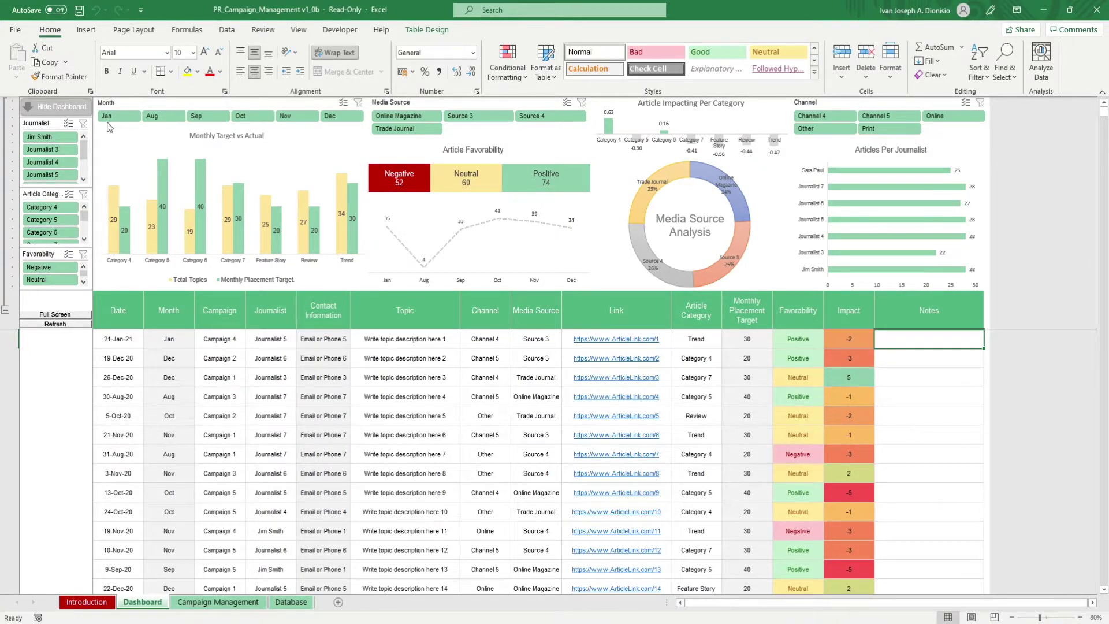
pyautogui.click(78, 110)
pyautogui.click(78, 110)
# Inspect Campaign 3's cost, status and remarks, then all Achieve% and contact members figures.
pyautogui.click(241, 603)
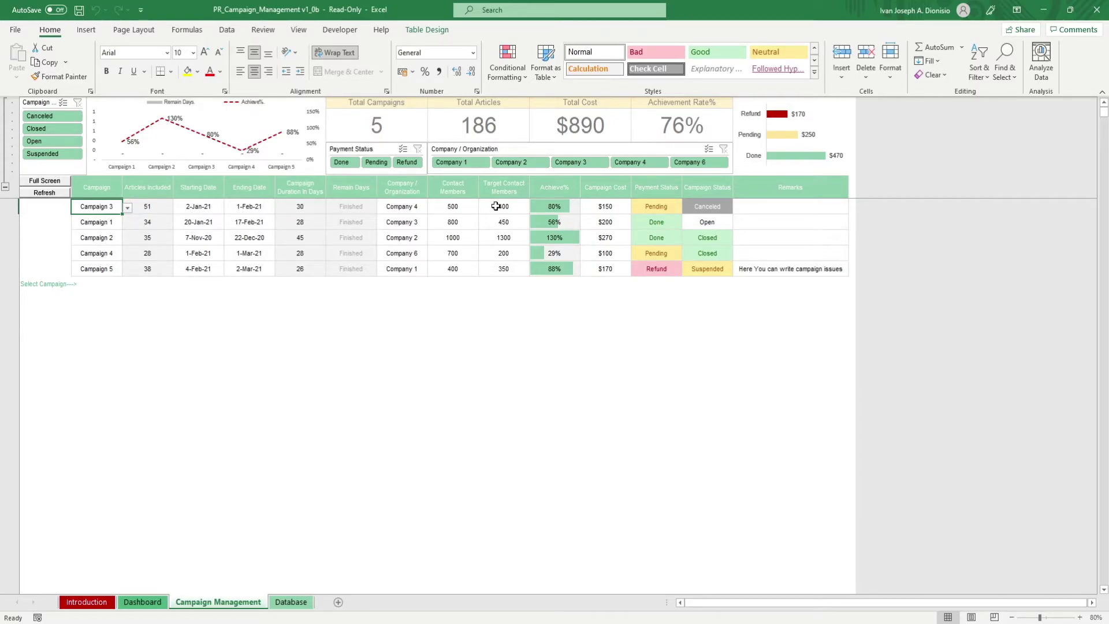
pyautogui.click(603, 207)
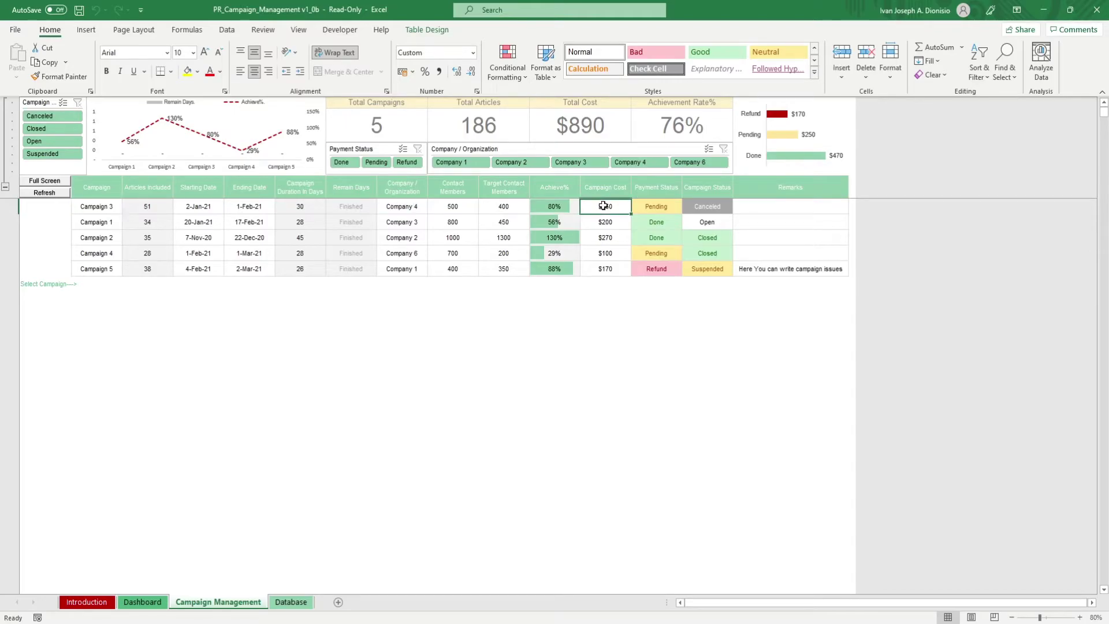
pyautogui.click(701, 203)
pyautogui.click(780, 210)
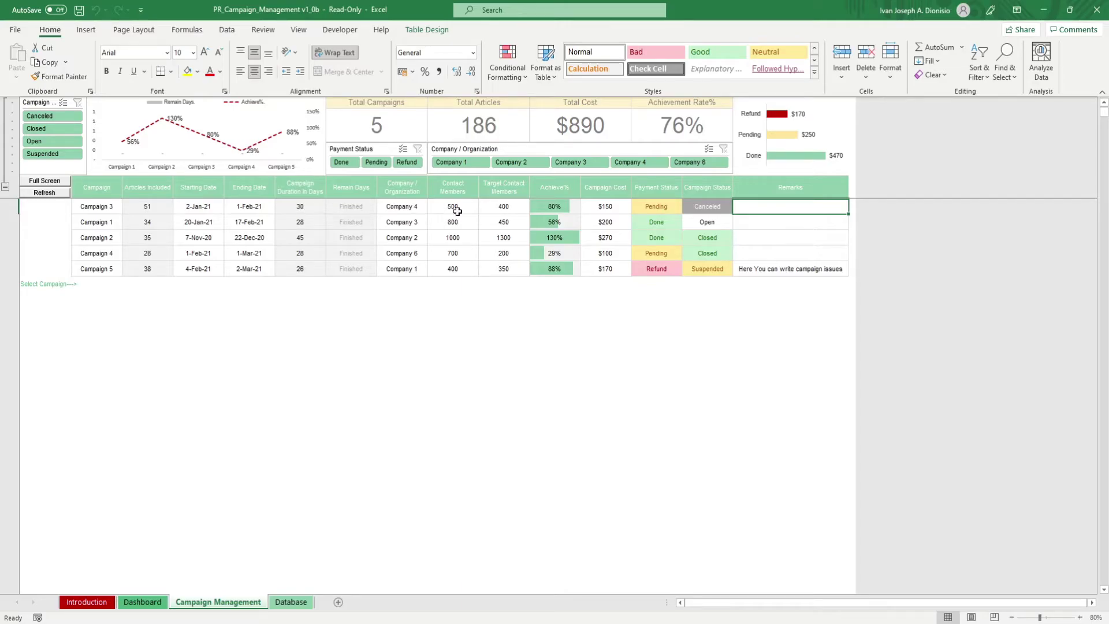
pyautogui.moveTo(546, 207); pyautogui.dragTo(551, 269)
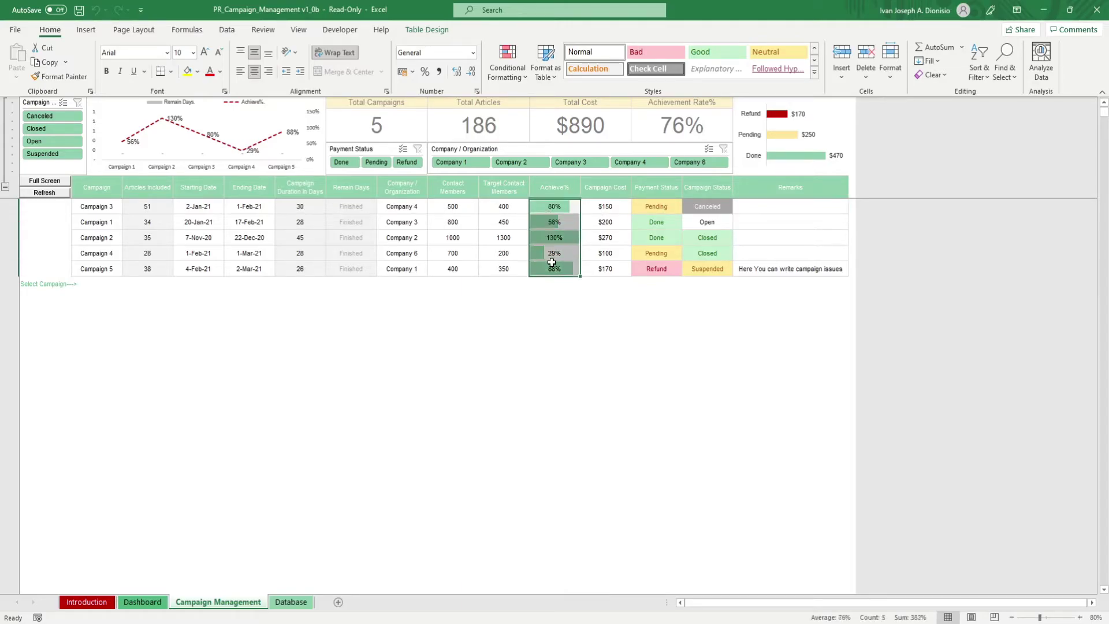
pyautogui.moveTo(453, 222); pyautogui.dragTo(453, 269)
pyautogui.click(351, 253)
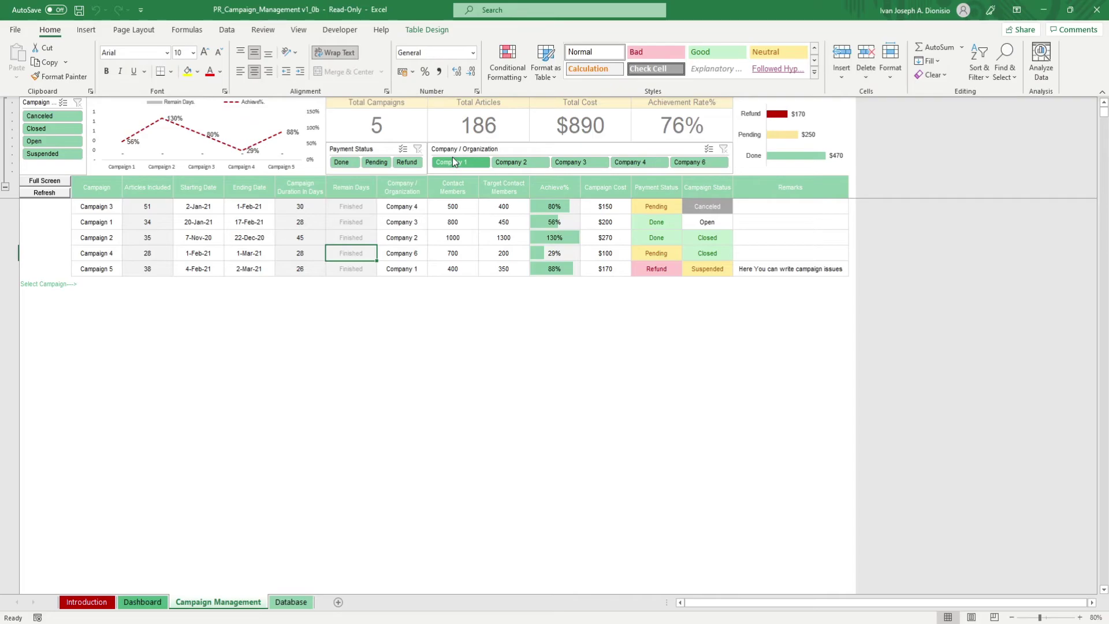
# Switch the Campaign Management sheet to full-screen view using its Full Screen button.
pyautogui.click(64, 180)
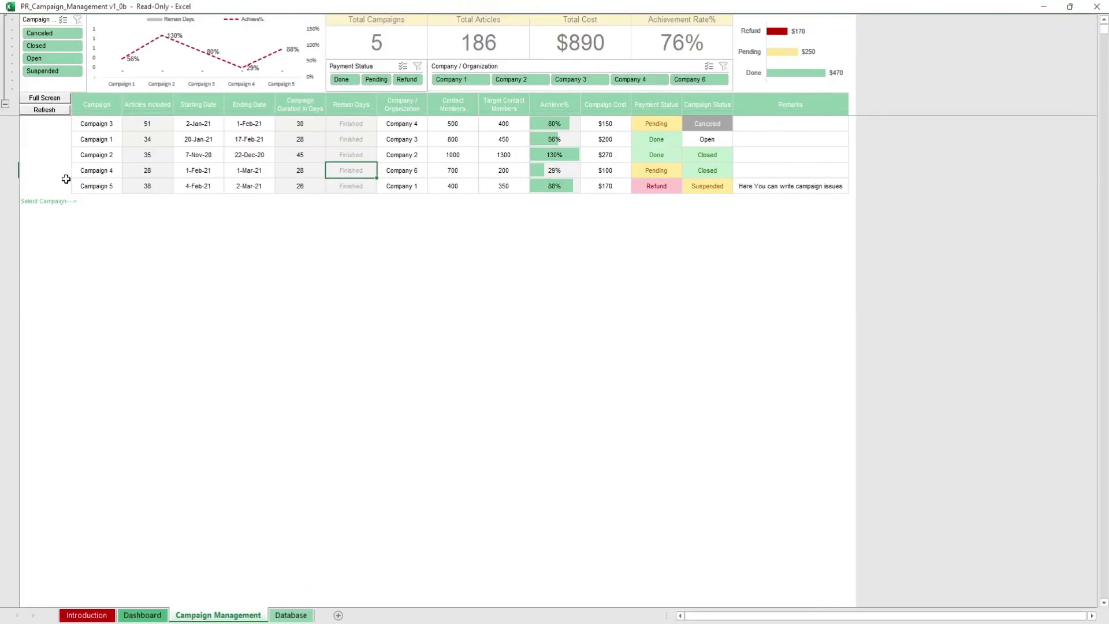